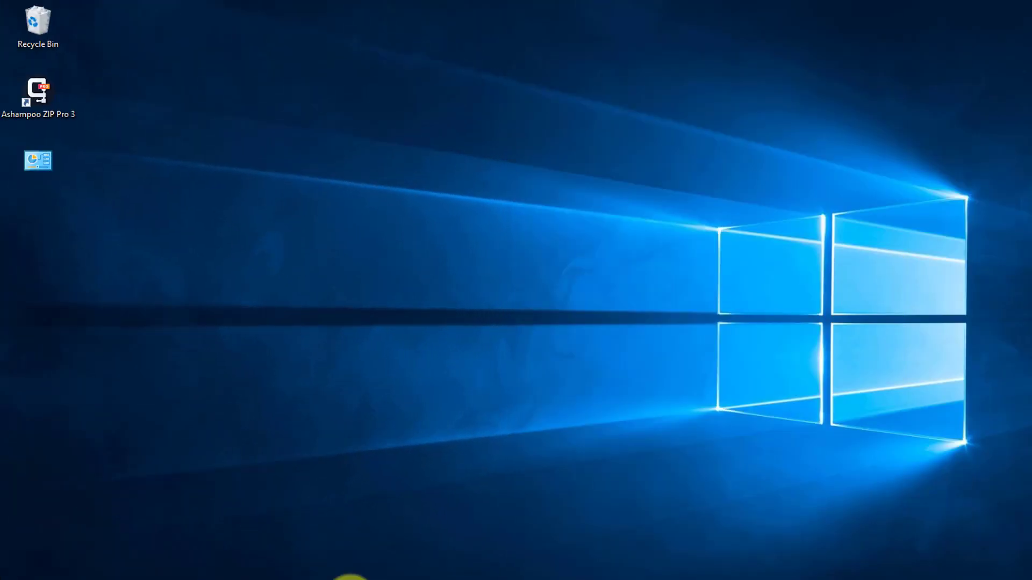
Select all 15 files in PDF-Dokumente, from blindtext(autosave).pdf to the last, and show Ashampoo's Compress To options
left_click(334, 565)
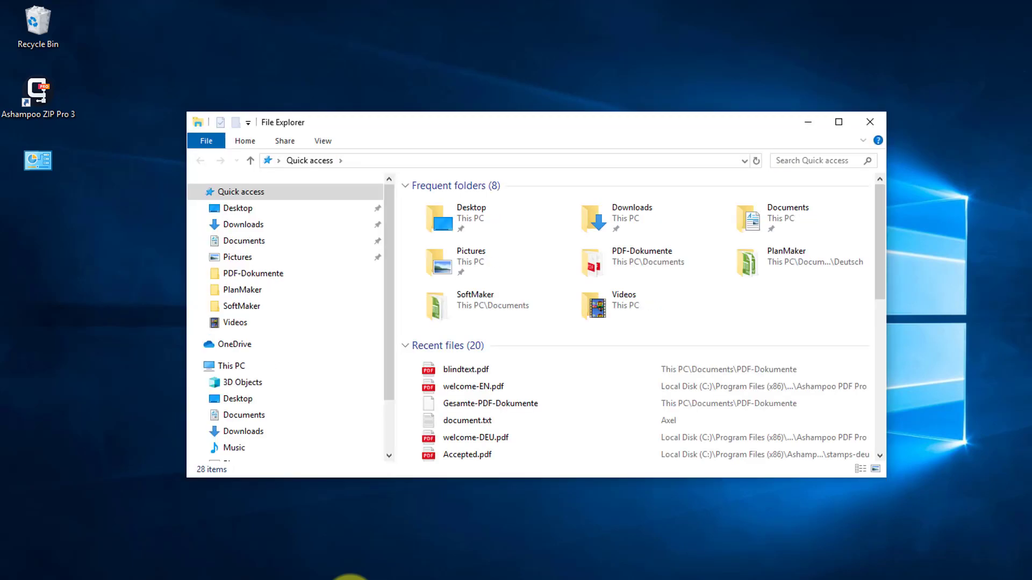
left_click(277, 281)
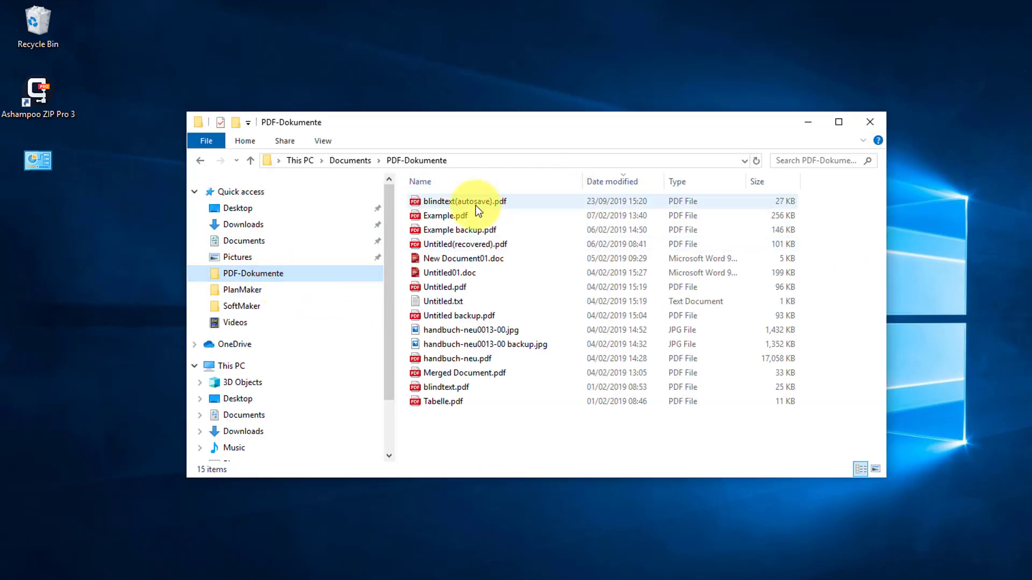
left_click(476, 205)
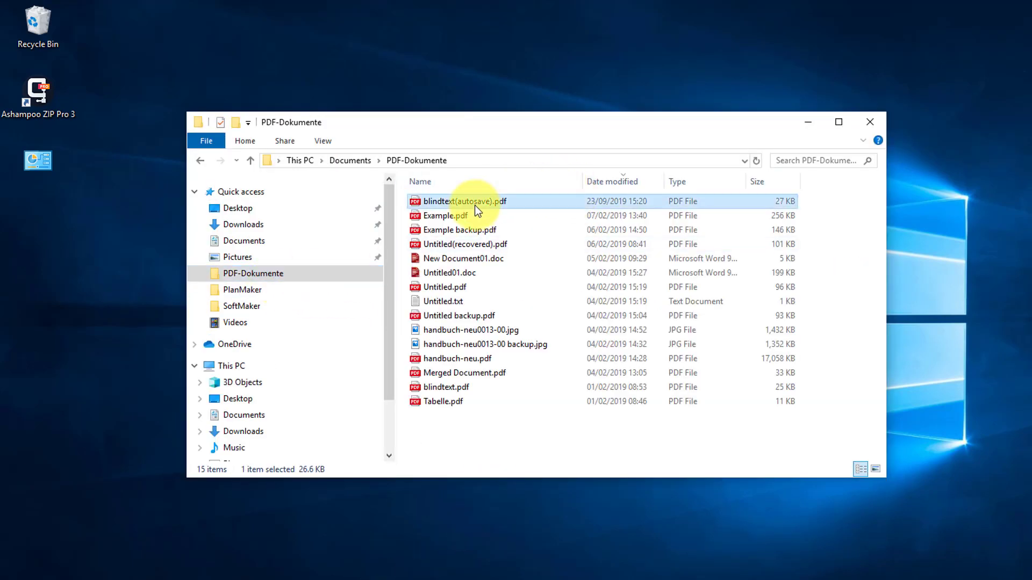
left_click(447, 402, "shift")
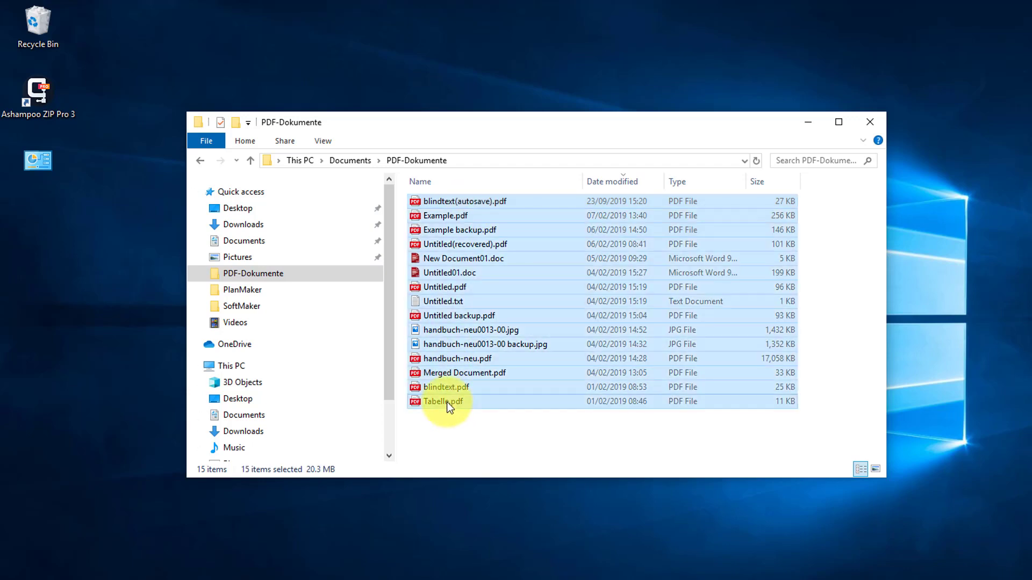
right_click(524, 259)
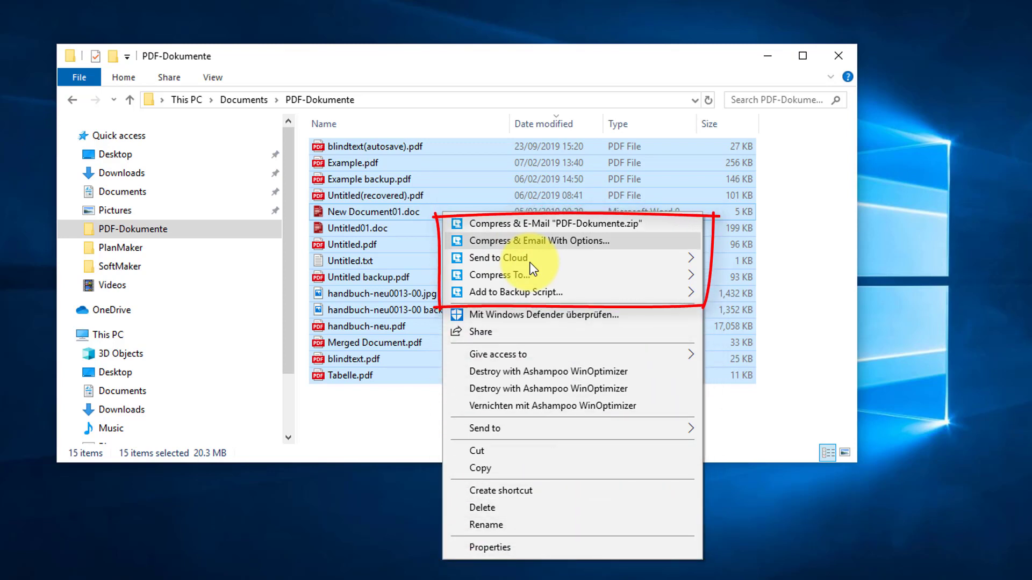
mouse_move(540, 270)
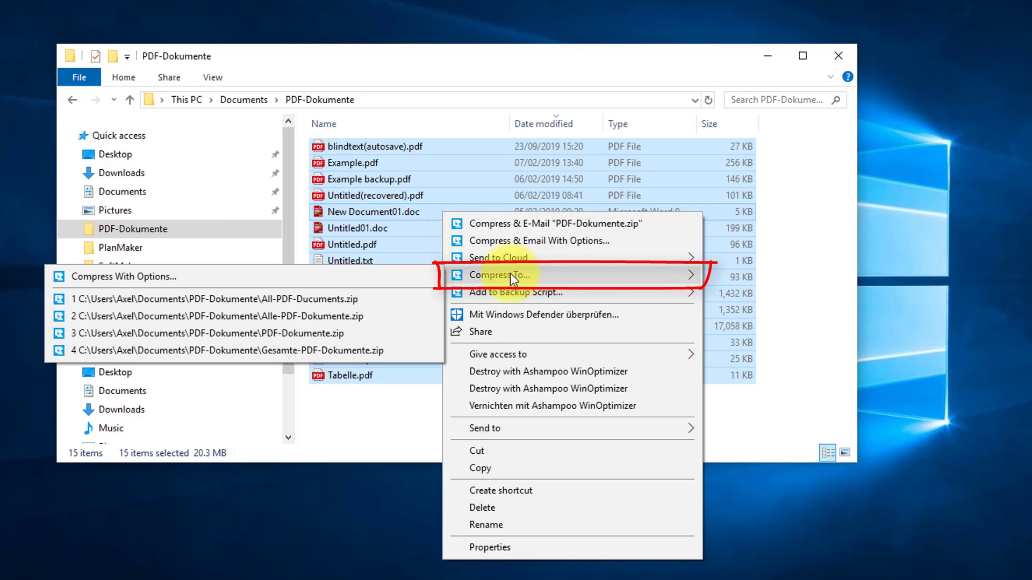
Compress the selected files with options into an archive named PDF-Documents.zip
left_click(142, 279)
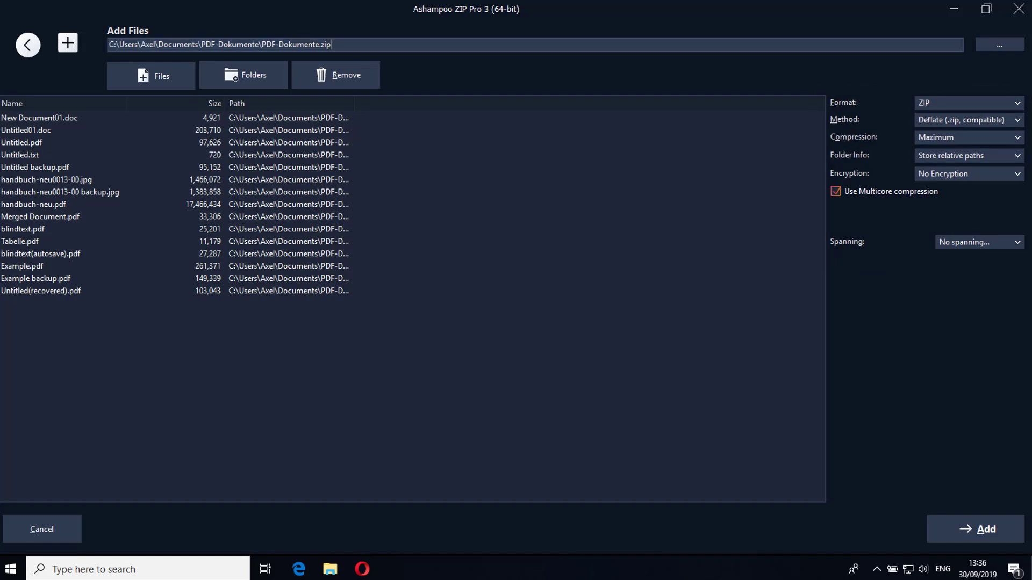
key("BackSpace")
key("BackSpace")
key("BackSpace")
key("BackSpace")
key("BackSpace")
key("BackSpace")
key("BackSpace")
key("BackSpace")
key("BackSpace")
key("BackSpace")
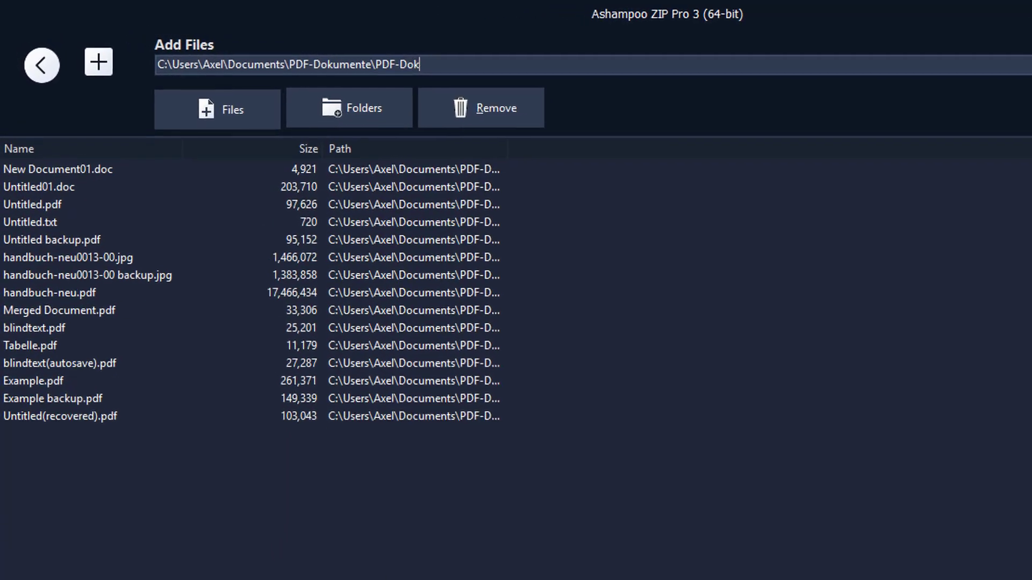
key("BackSpace")
key("BackSpace")
key("BackSpace")
key("BackSpace")
key("BackSpace")
key("BackSpace")
key("BackSpace")
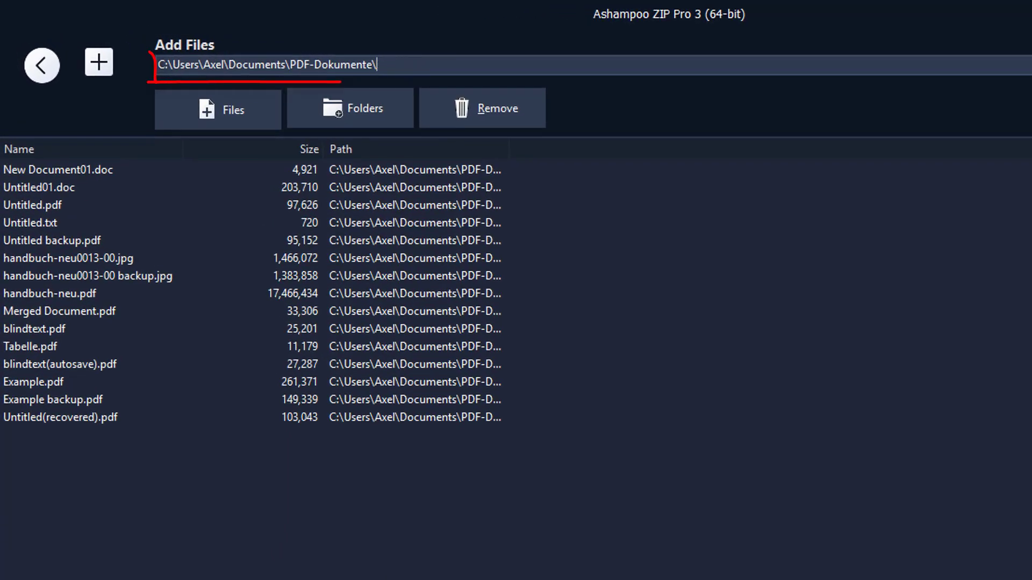
type("PDF-Docu")
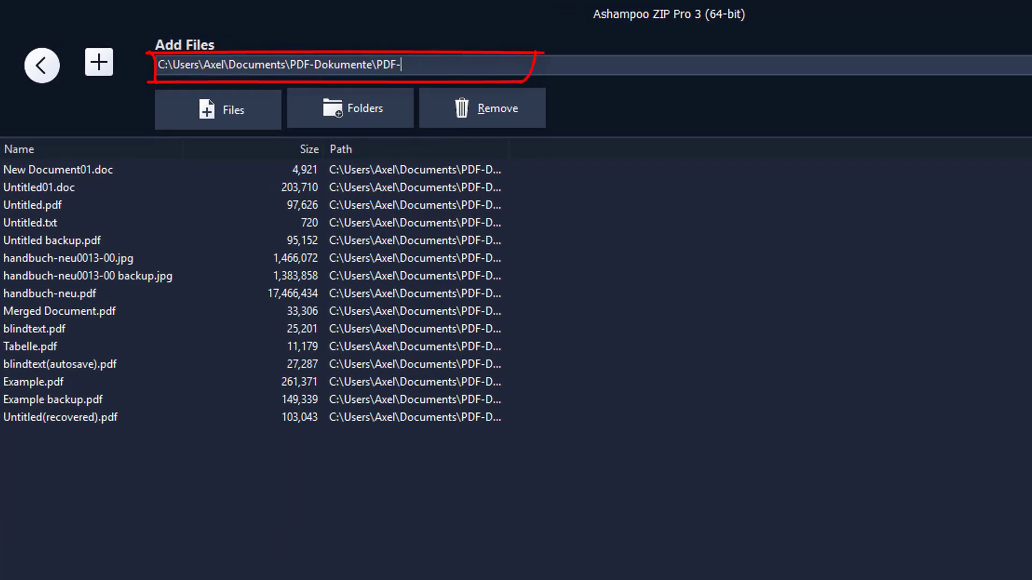
type("ments.zip")
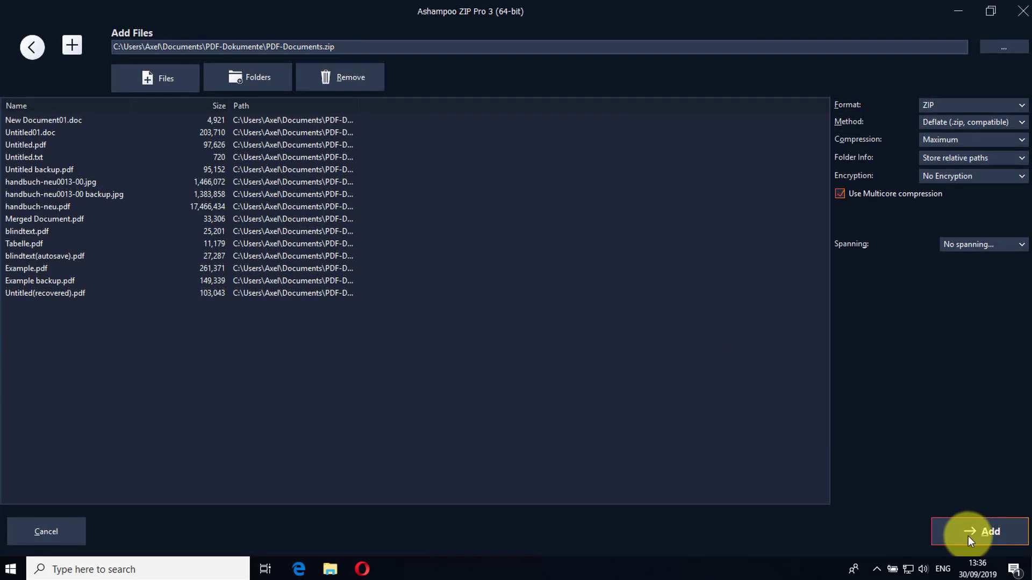
left_click(968, 536)
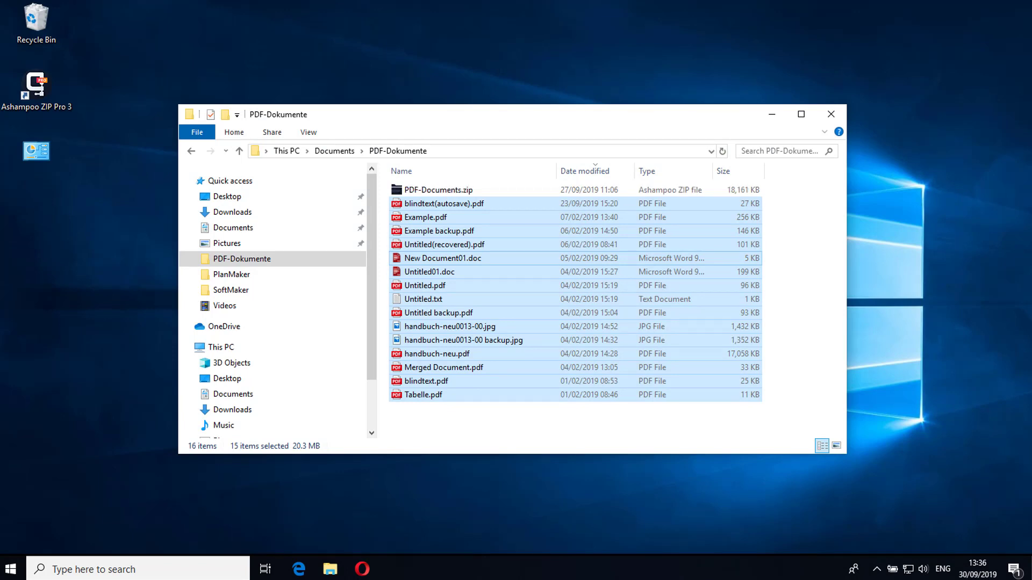
Open PDF-Documents.zip in ZIP Pro 3 to view its 15 files, then go to the start screen
left_click(430, 189)
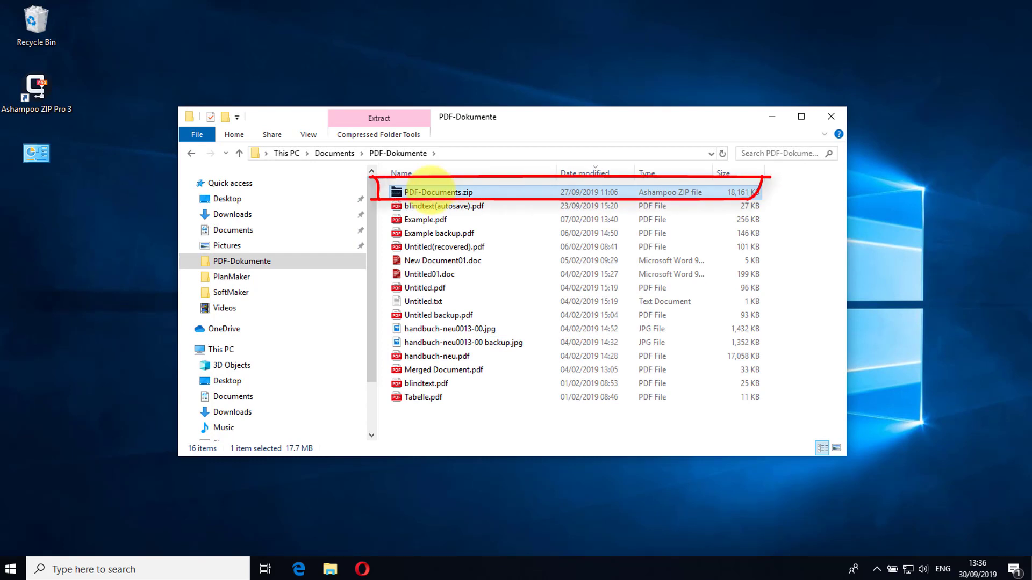
double_click(433, 192)
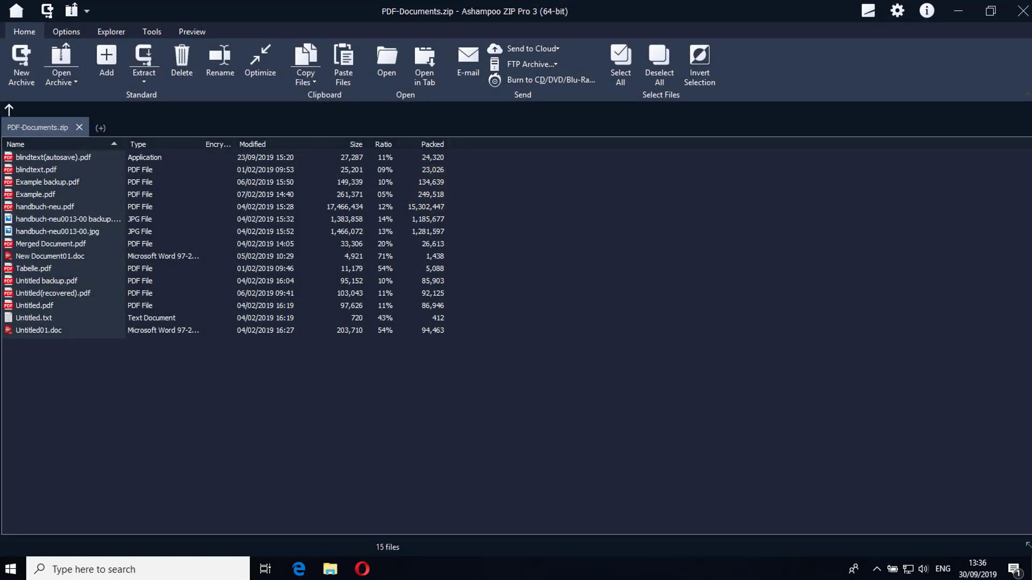
left_click(17, 10)
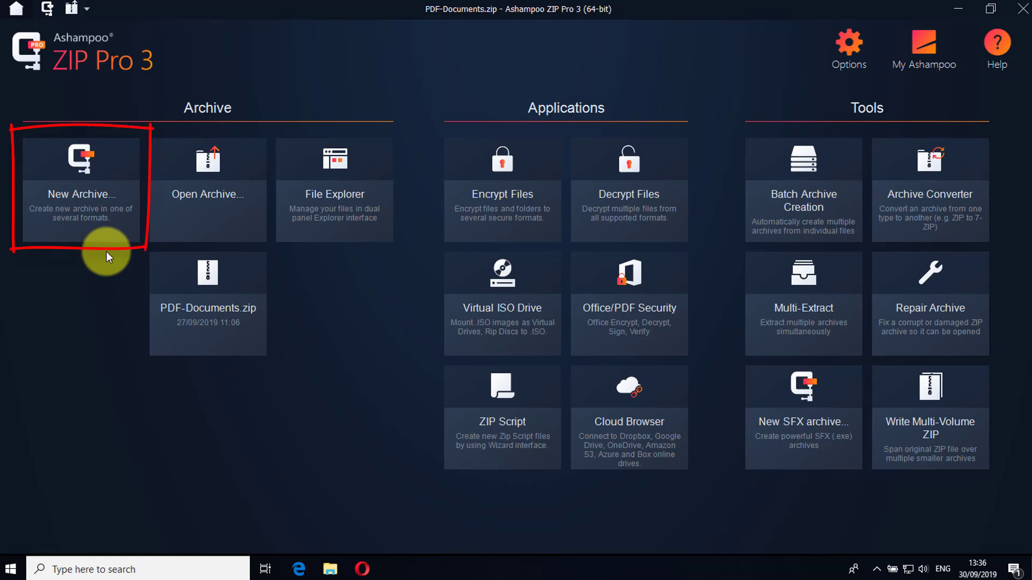
Create a new archive saved as all-documents.zip in the PDF-Dokumente folder
left_click(84, 213)
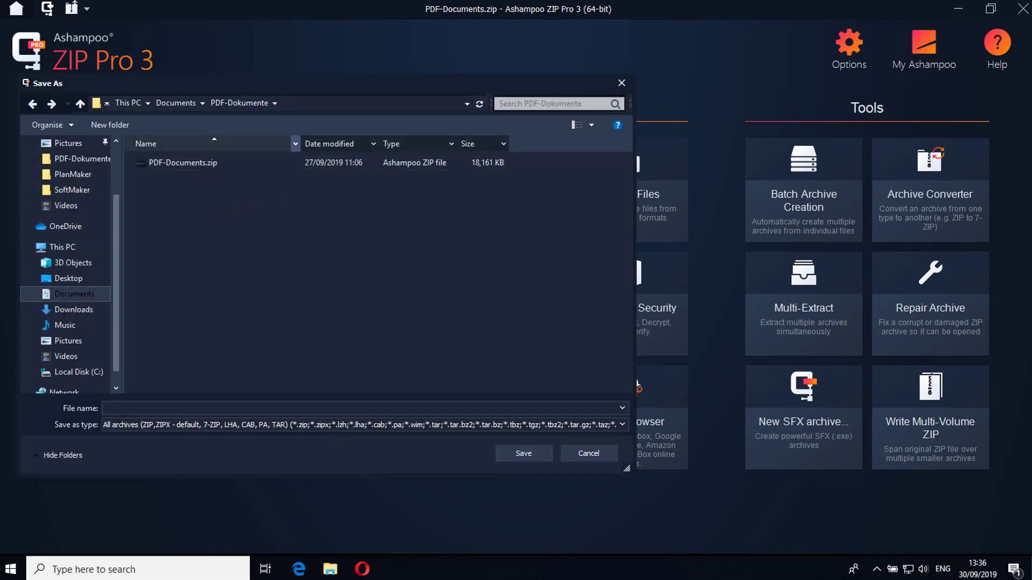
left_click(165, 421)
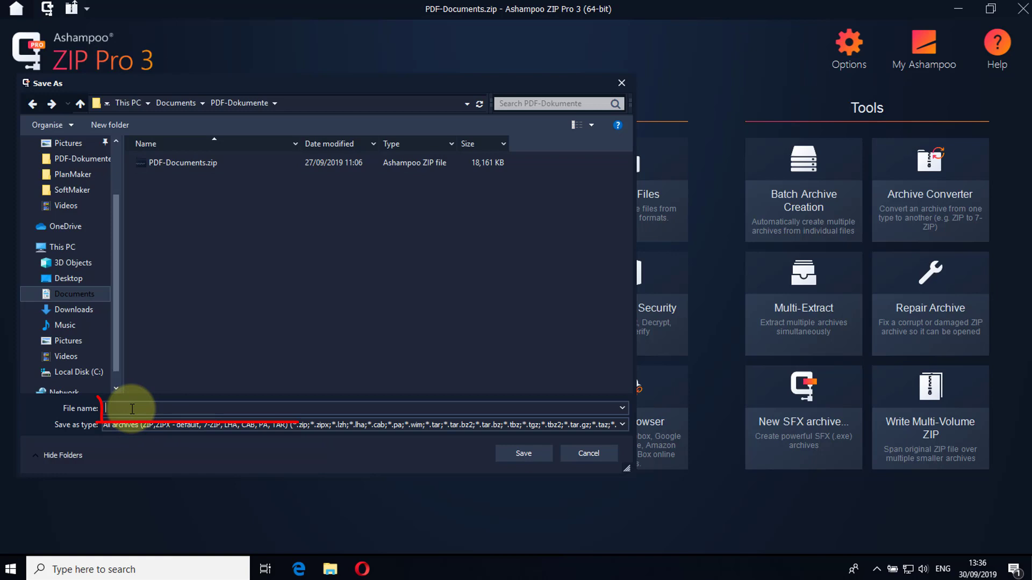
type("all-document")
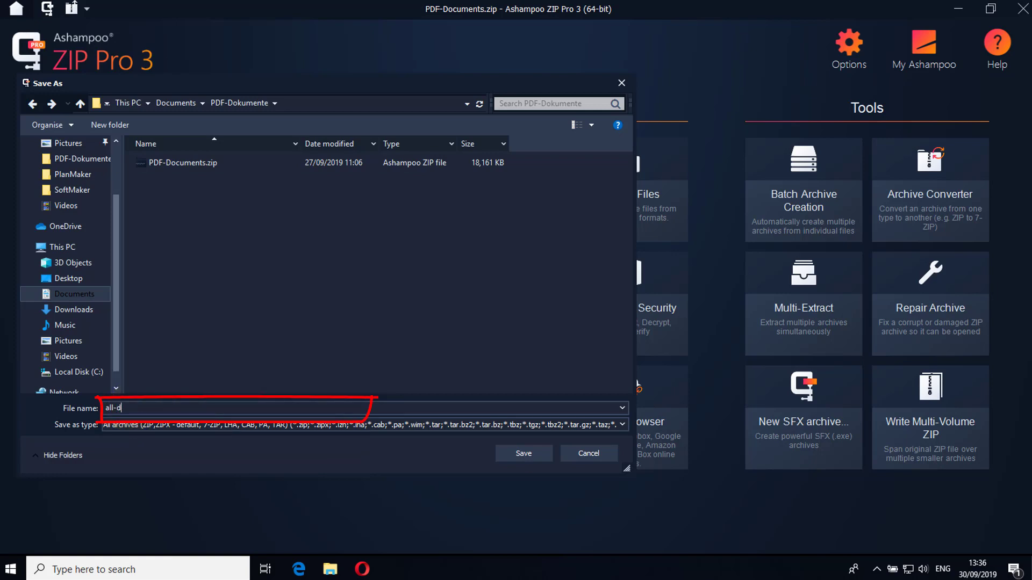
type("s.zip")
left_click(523, 453)
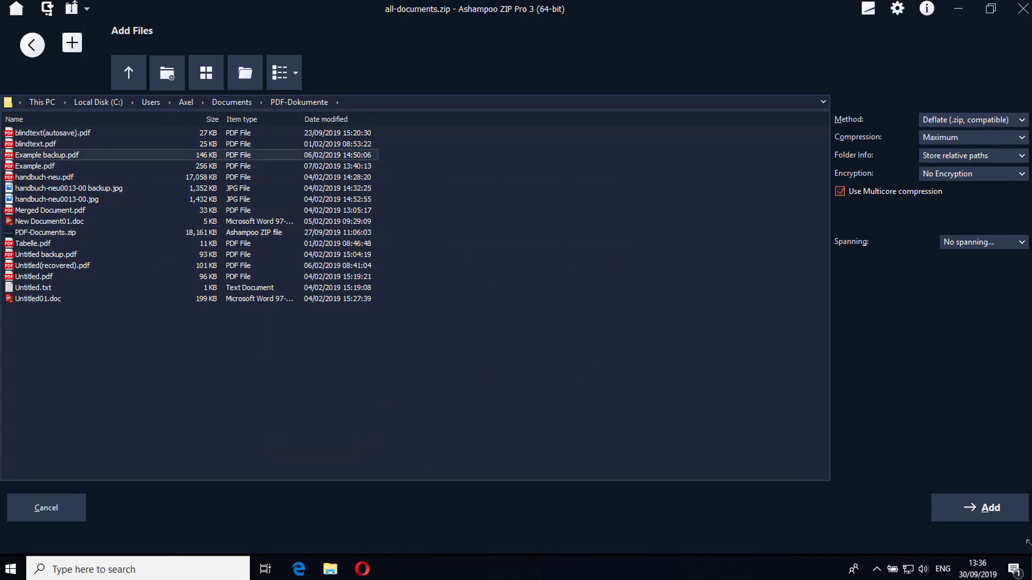
Add the ten PDFs, blindtext(autosave).pdf through handbuch-neu.pdf plus Tabelle.pdf through Untitled.pdf, to all-documents.zip
left_click(44, 177, "shift")
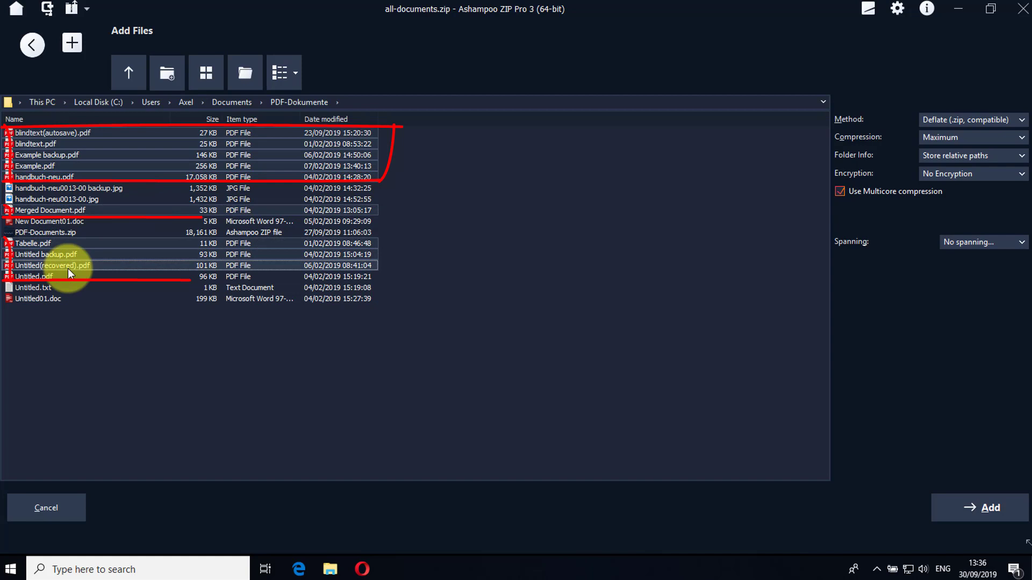
left_click(49, 277, "ctrl+shift")
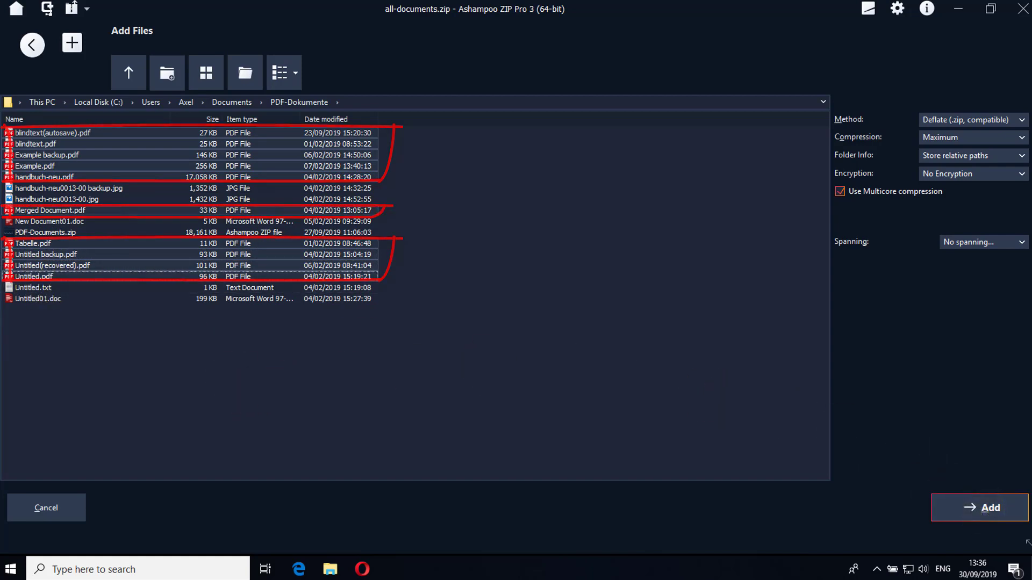
left_click(979, 507)
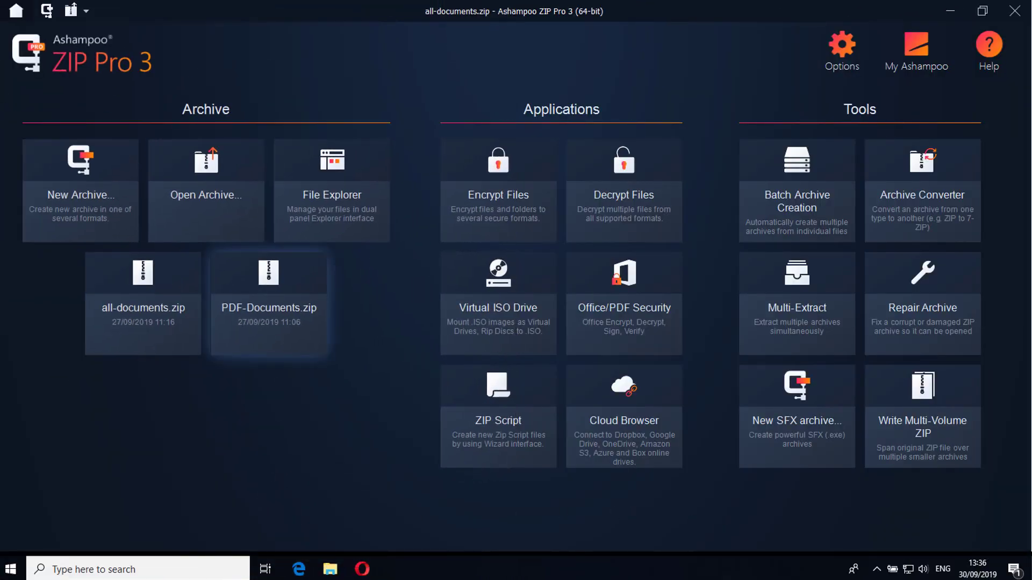
Add Example backup.pdf, Untitled backup.pdf and Untitled.pdf to the PDF-Documents.zip archive
left_click(270, 314)
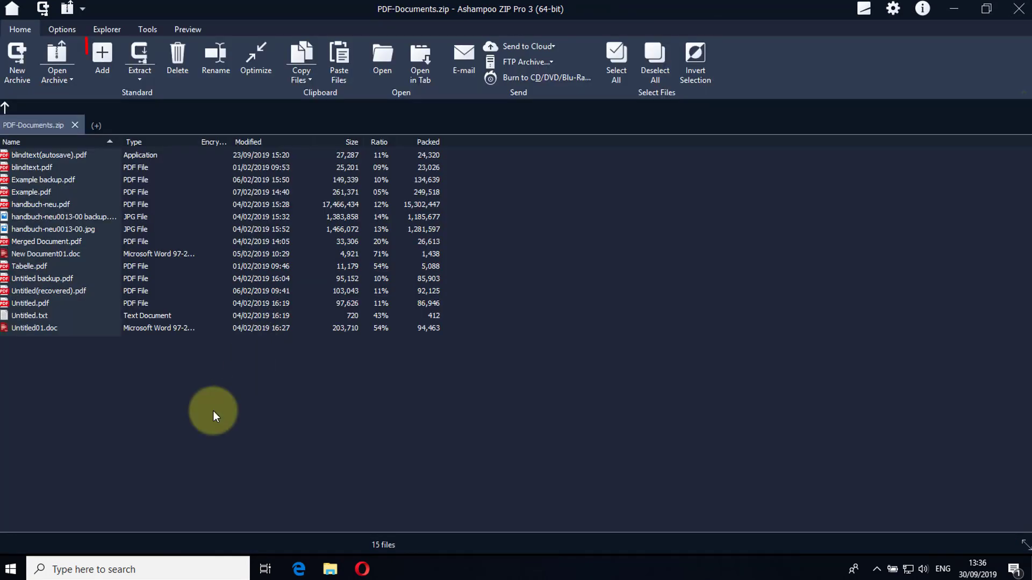
left_click(105, 55)
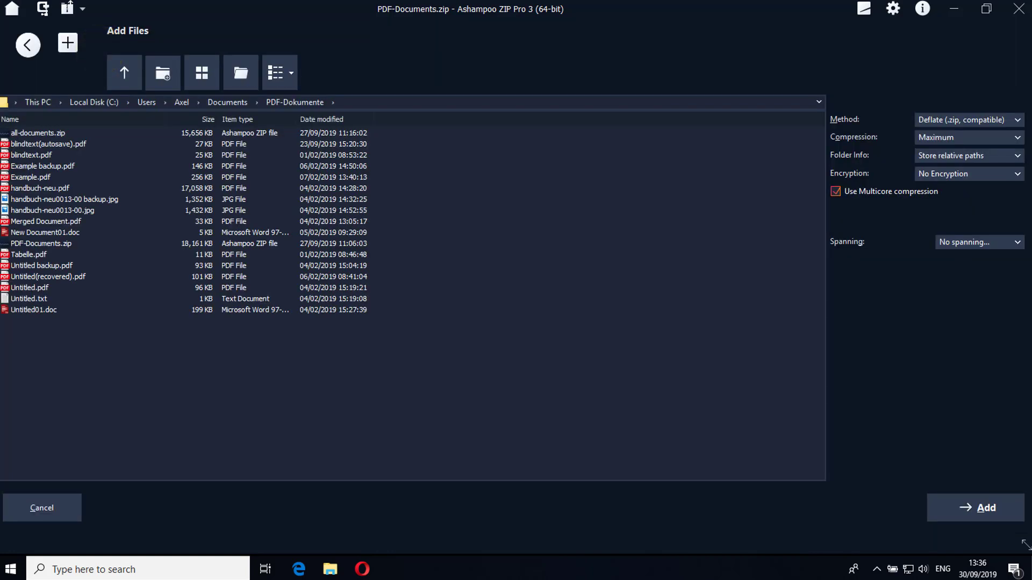
left_click(73, 170)
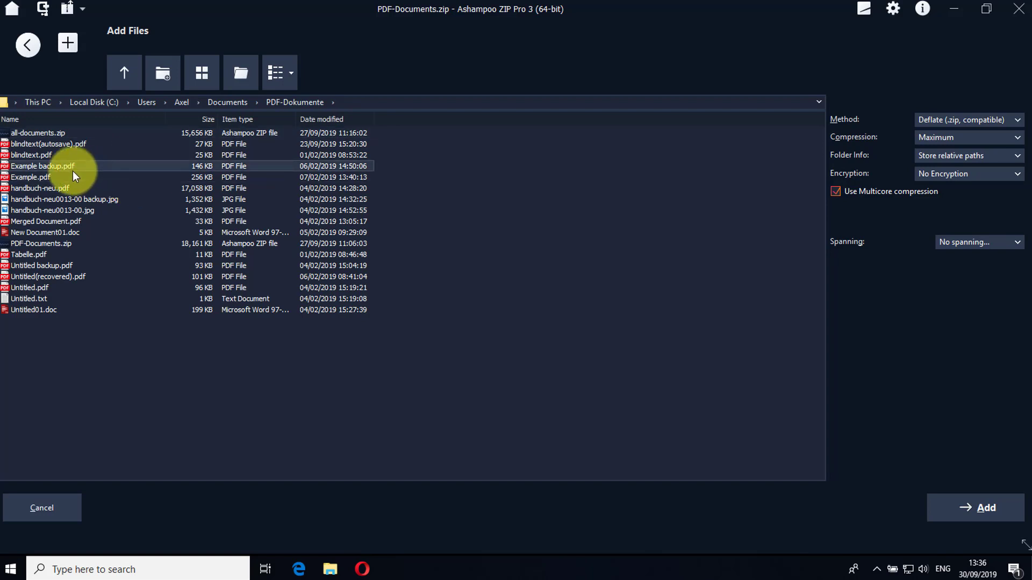
left_click(60, 270, "ctrl")
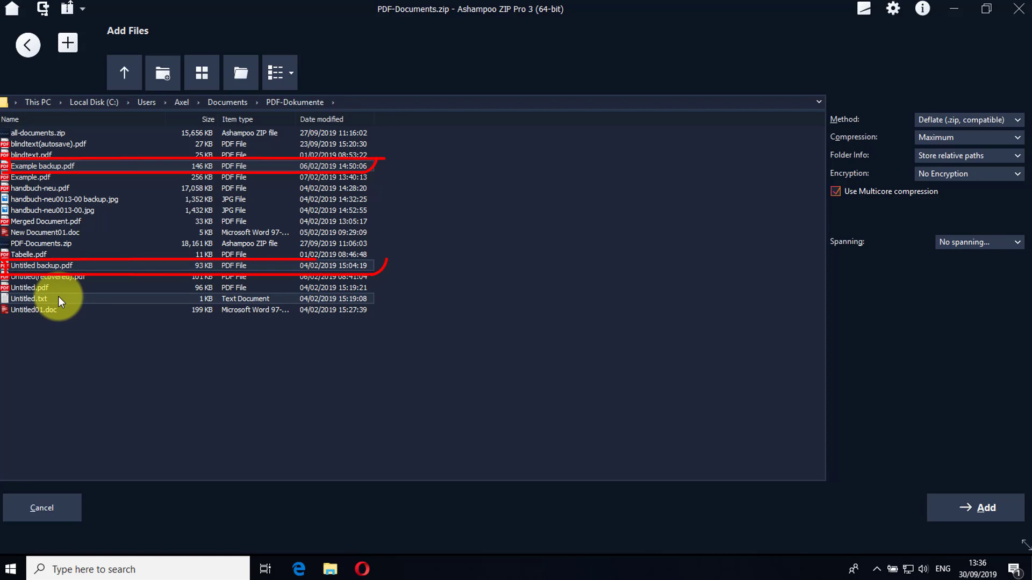
left_click(37, 290, "ctrl")
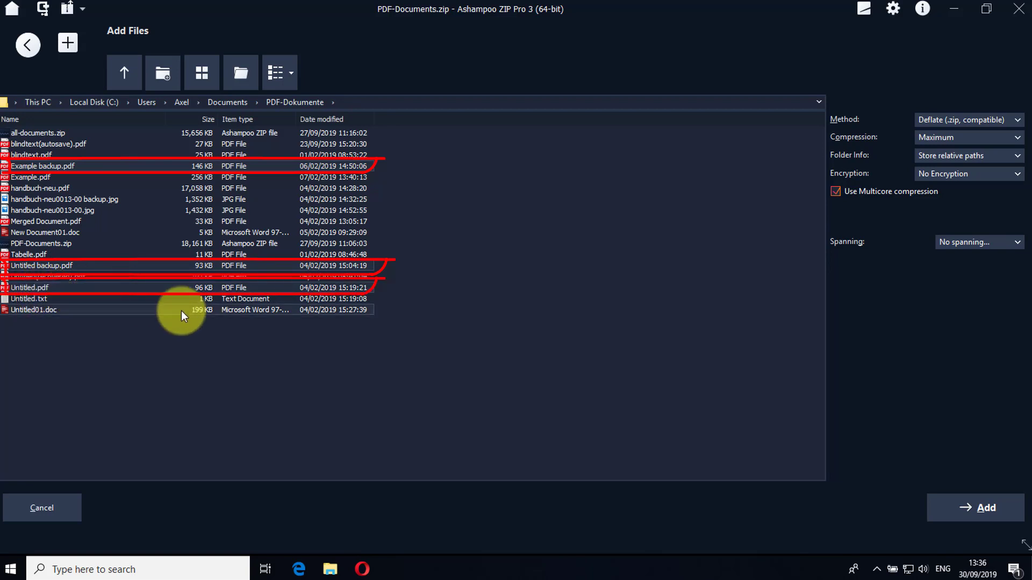
left_click(981, 509)
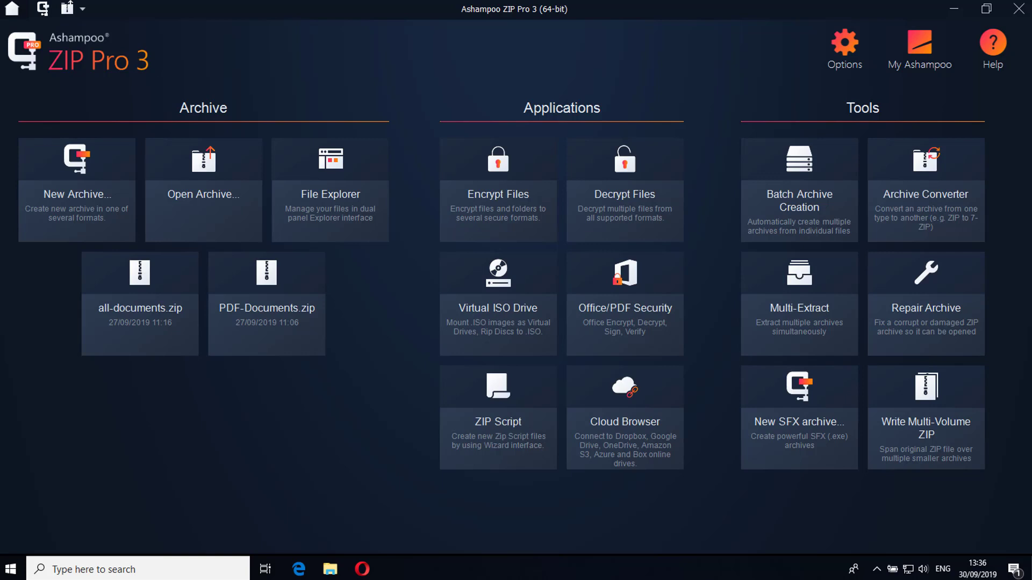
Open PDF-Documents.zip from the start screen and bring up its Extract Files folder choice
left_click(287, 326)
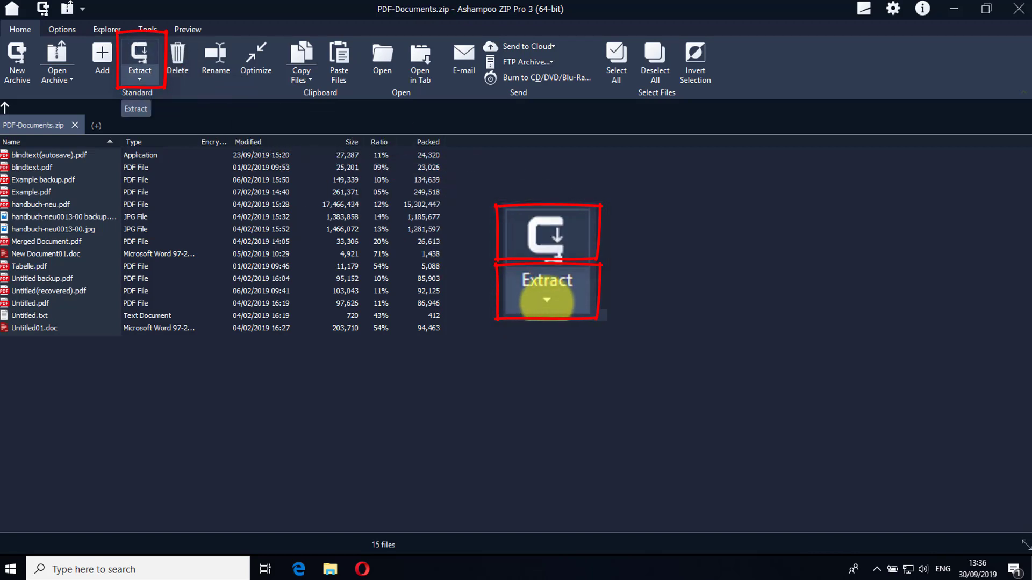
left_click(139, 79)
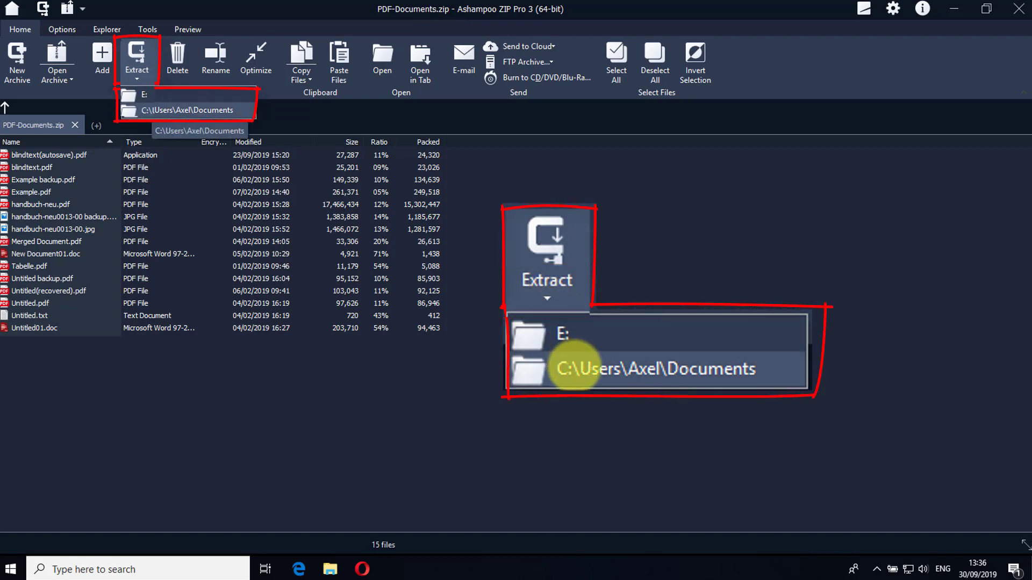
left_click(140, 53)
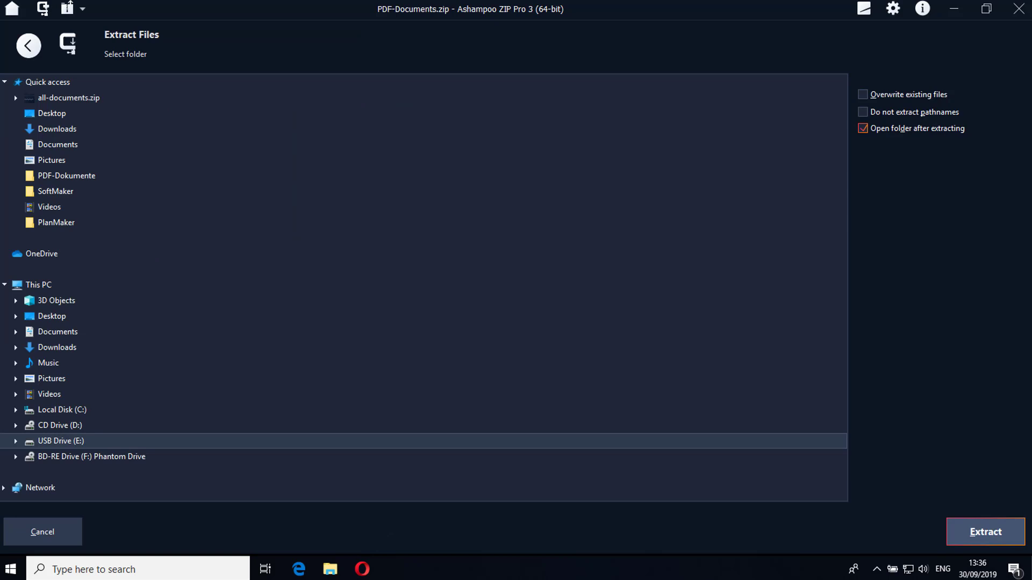
Extract PDF-Documents.zip to USB Drive (E:)
left_click(5, 81)
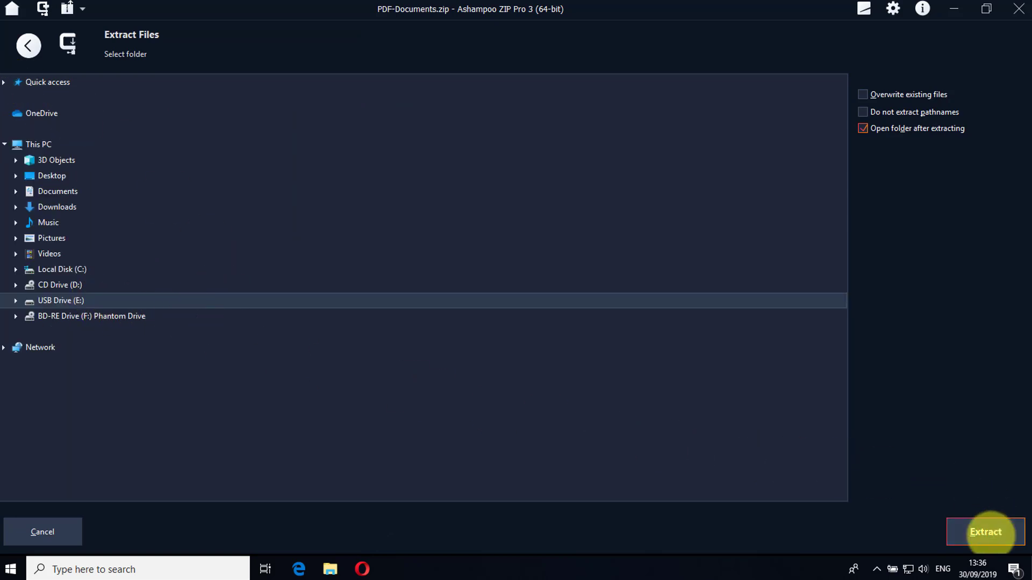
left_click(987, 532)
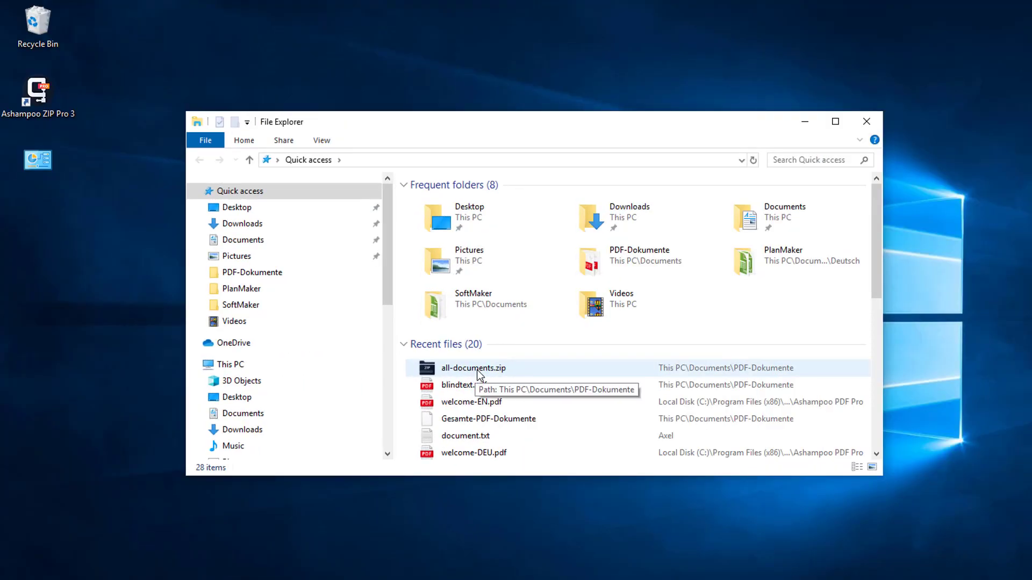
Use the Extract To... context-menu entry on all-documents.zip to open ZIP Pro's folder picker
left_click(480, 371)
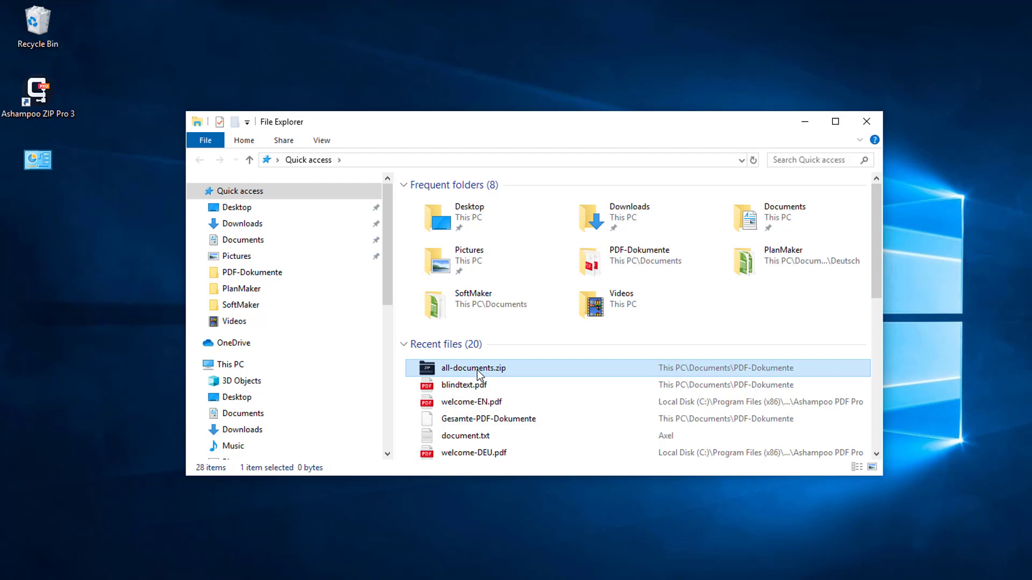
double_click(478, 371)
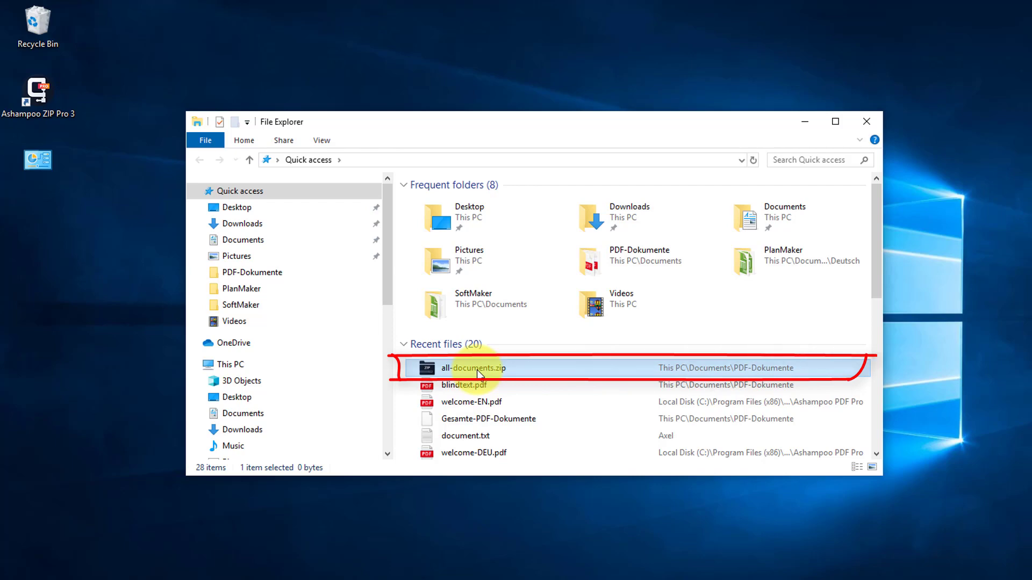
right_click(476, 371)
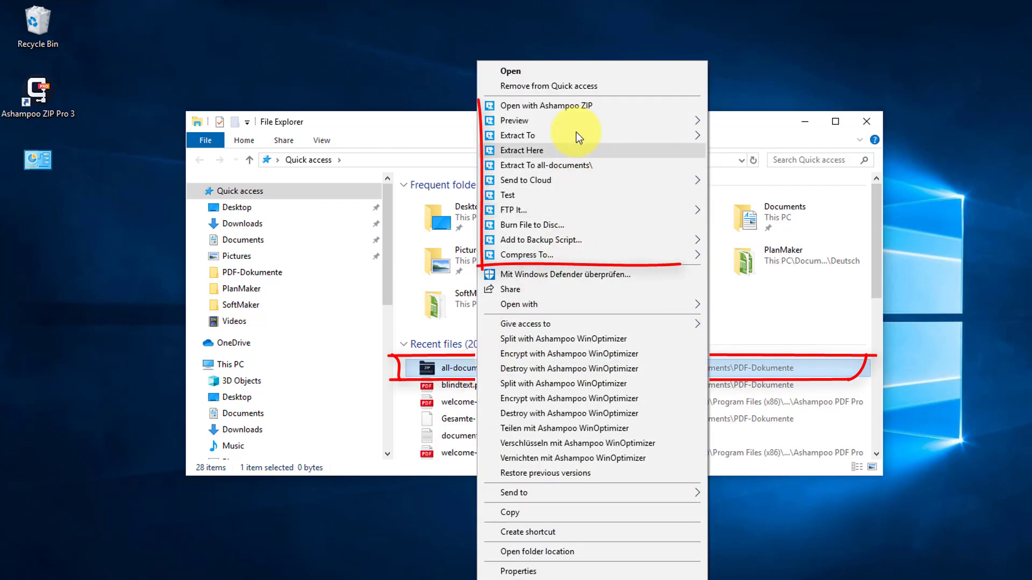
mouse_move(574, 136)
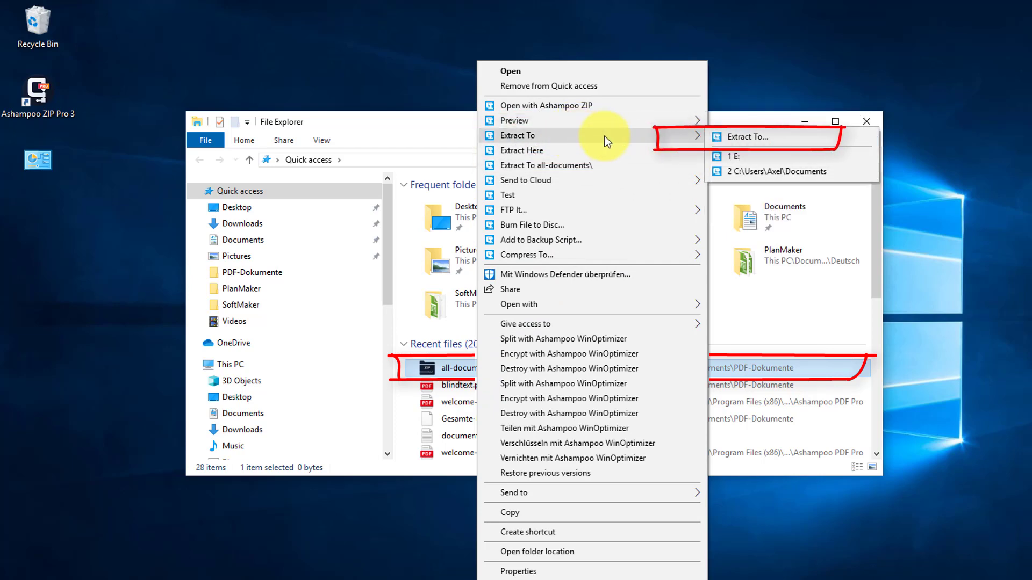
left_click(749, 137)
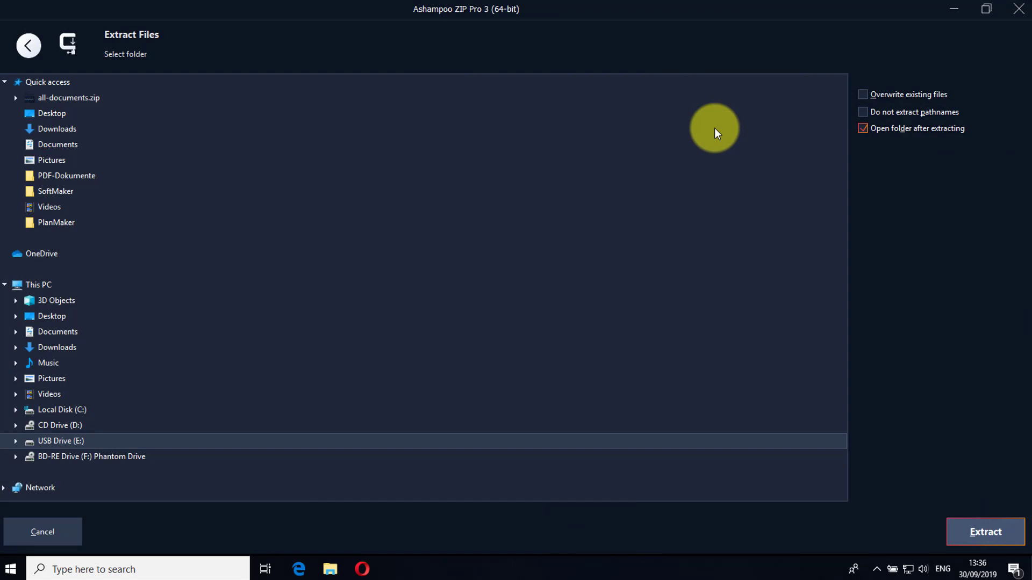
Extract all-documents.zip to USB Drive (E:)
left_click(3, 83)
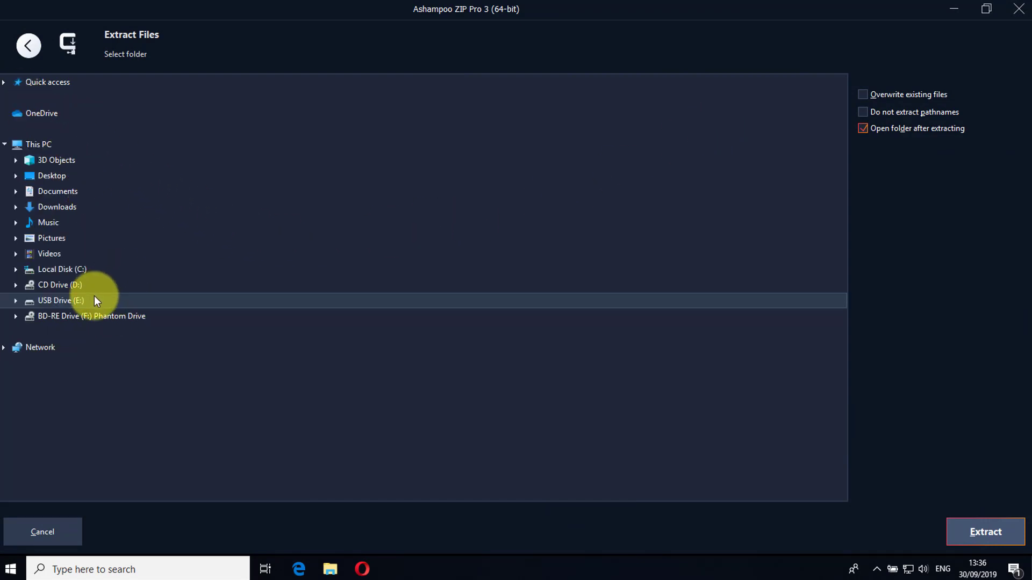
left_click(986, 537)
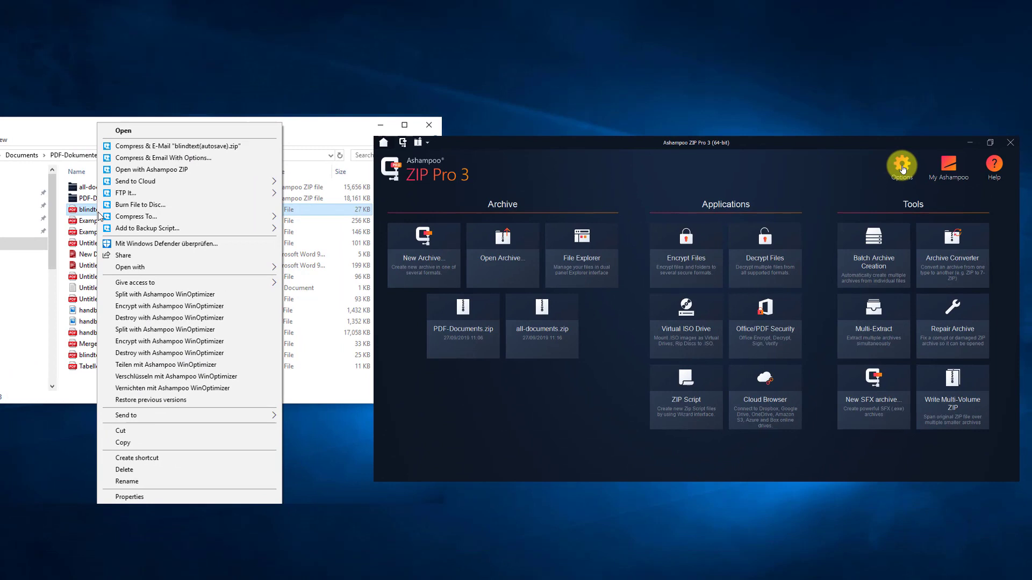
In Configuration's Shell Extensions settings, remove the Preview and FTP It... context-menu entries
left_click(891, 146)
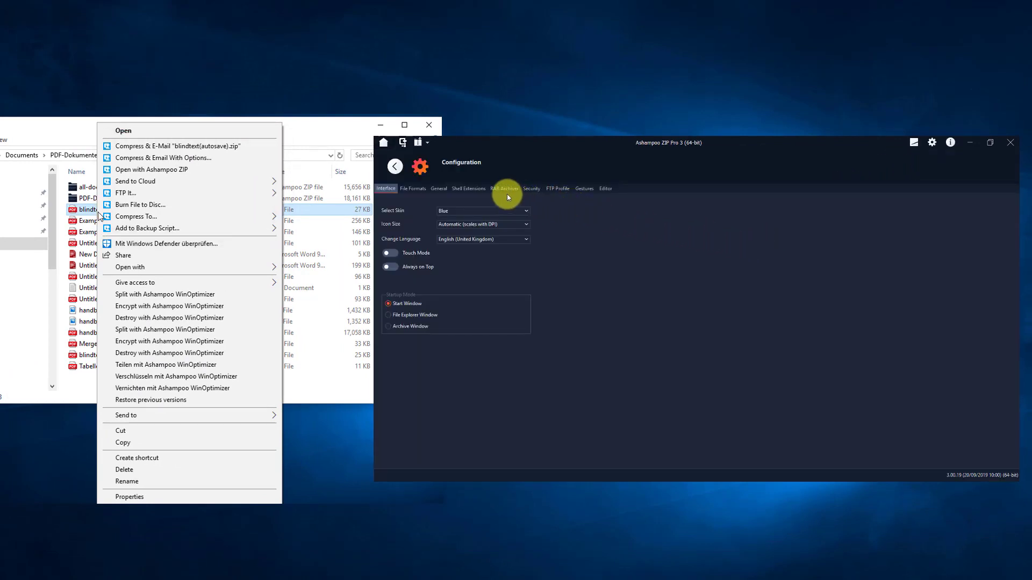
left_click(471, 189)
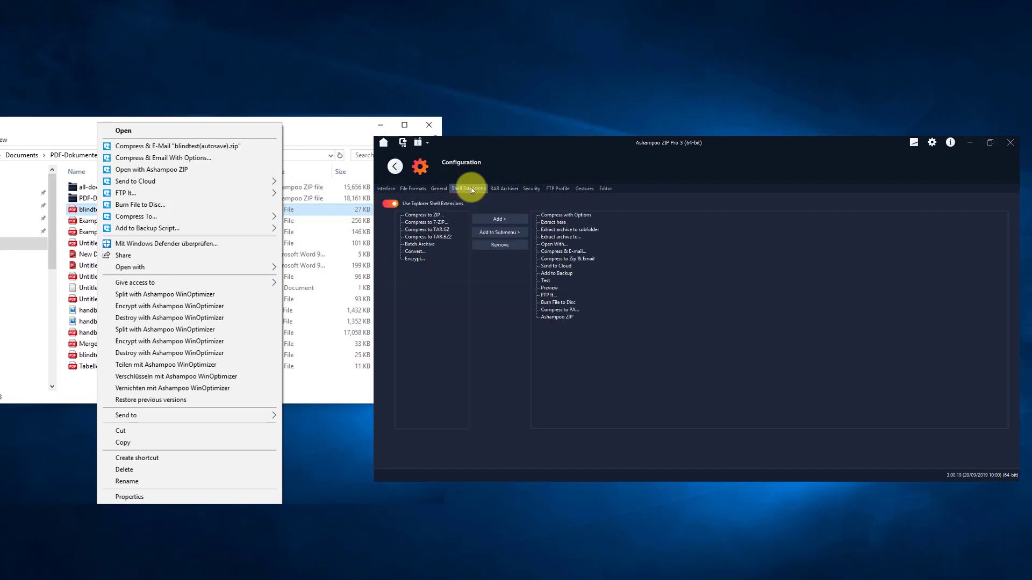
left_click(549, 288)
left_click(500, 245)
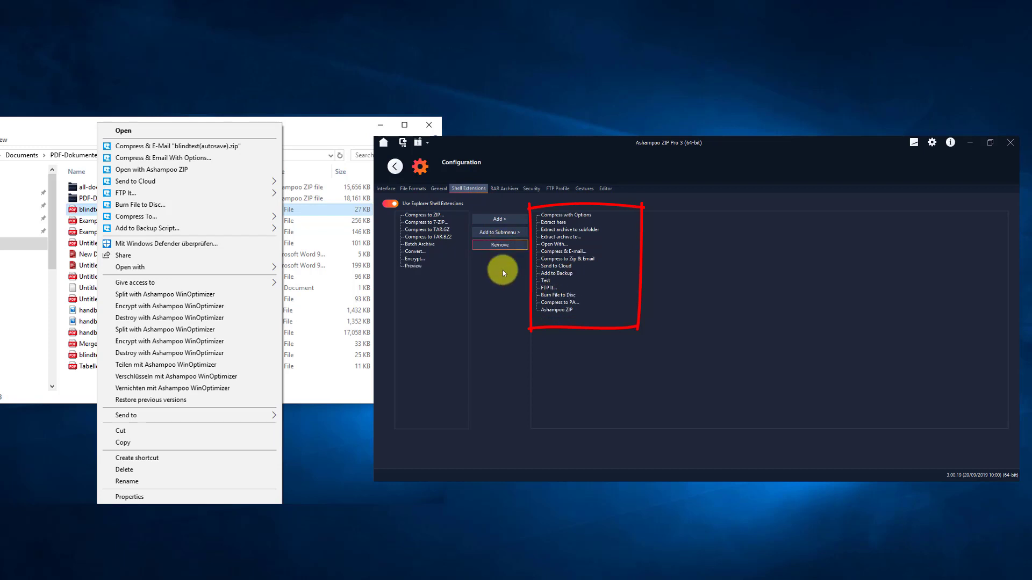
left_click(549, 288)
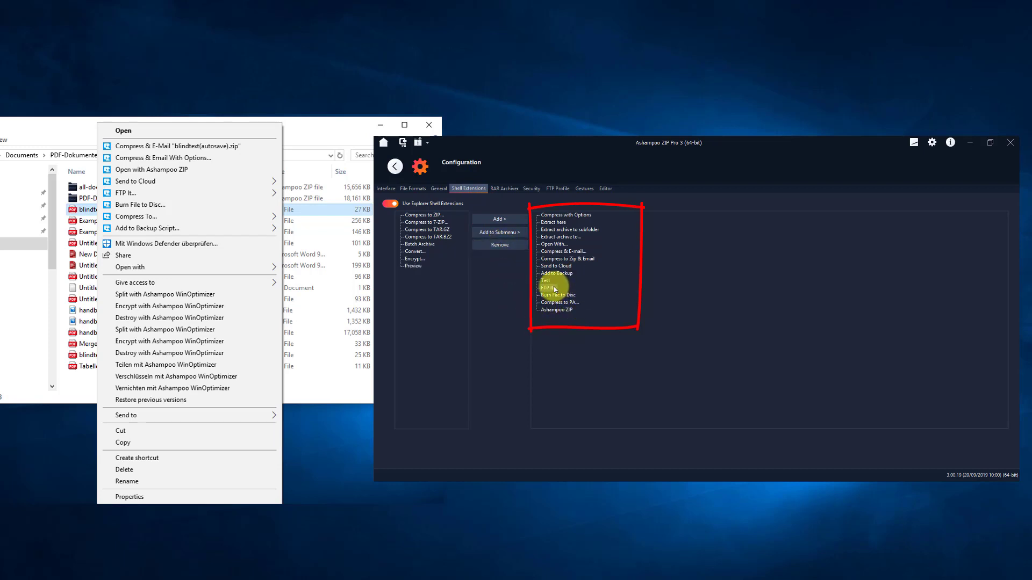
left_click(499, 246)
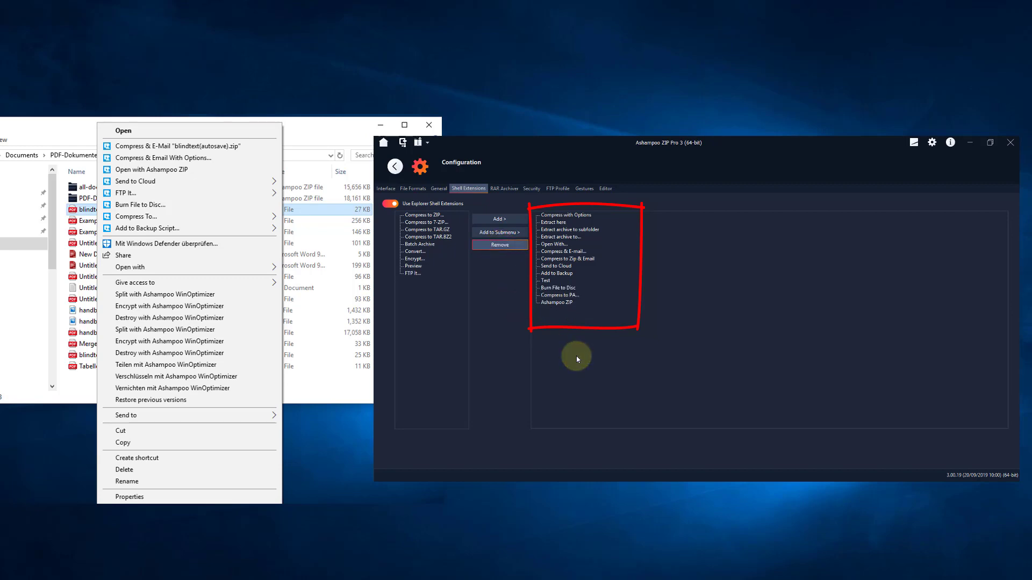